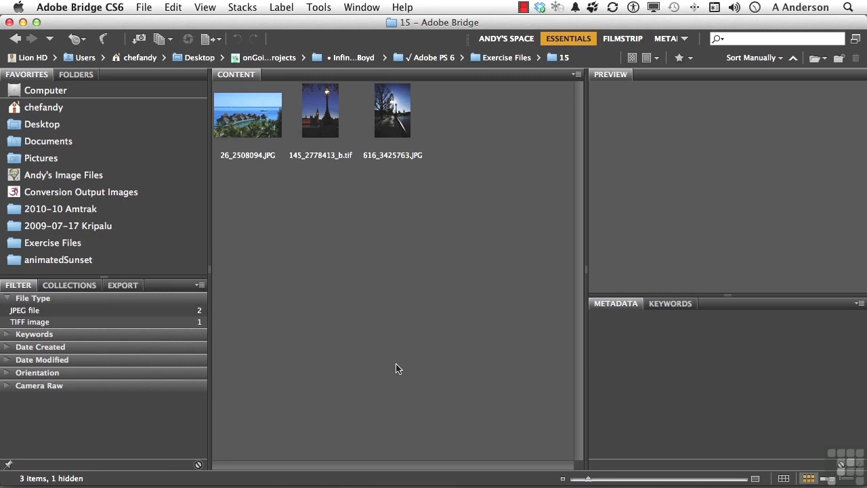
- Open 616_3425763.JPG and 26_2508094.JPG together in Photoshop
left_click(400, 112)
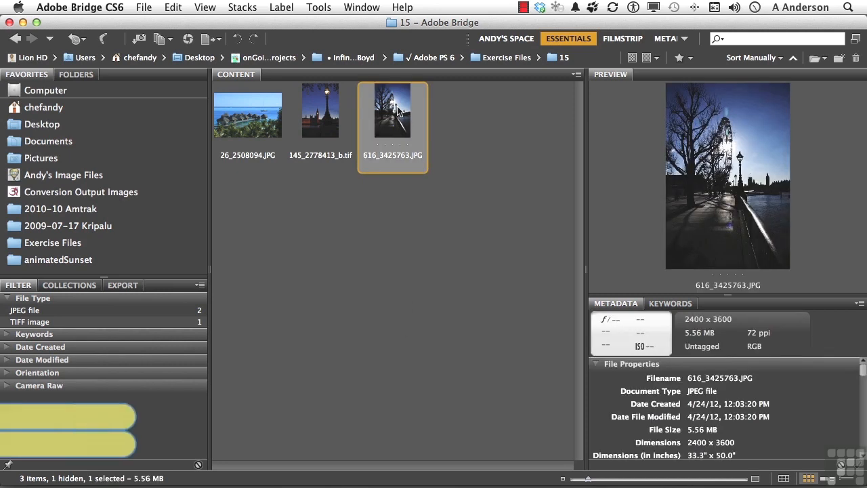
left_click(247, 129, "super")
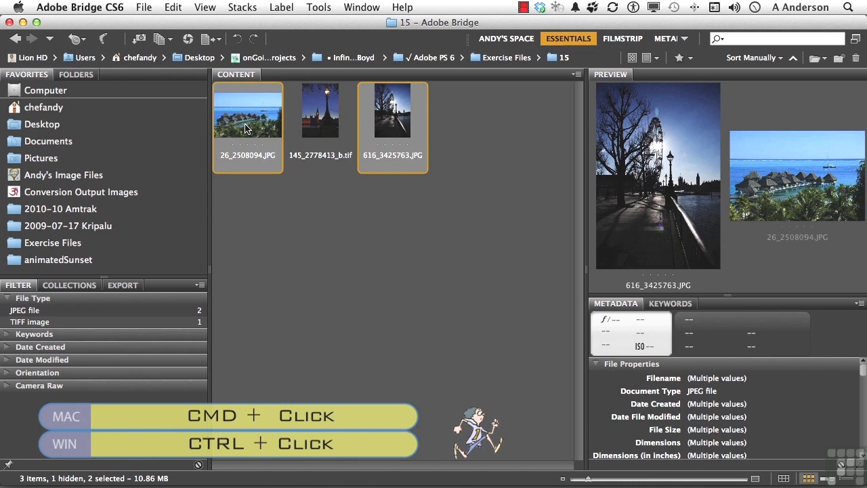
double_click(247, 129)
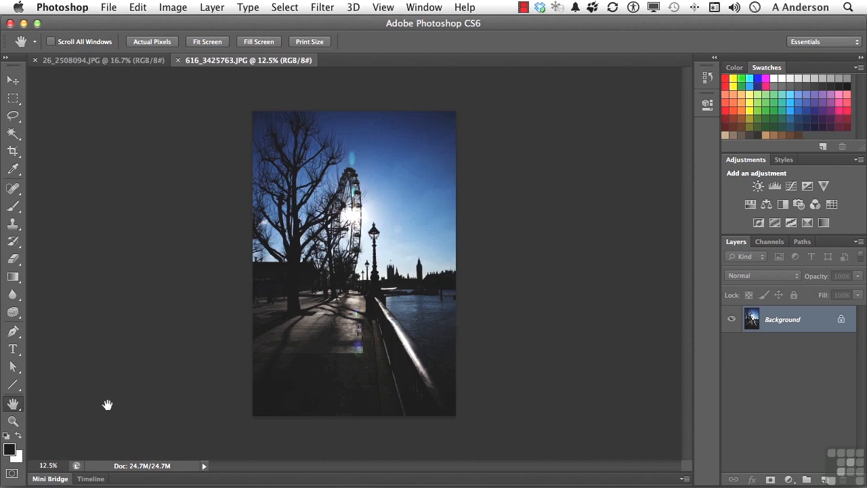
- Duplicate the Background layer of 616_3425763.JPG and apply a High Pass filter with a 3.0-pixel radius to the copy
double_click(13, 406)
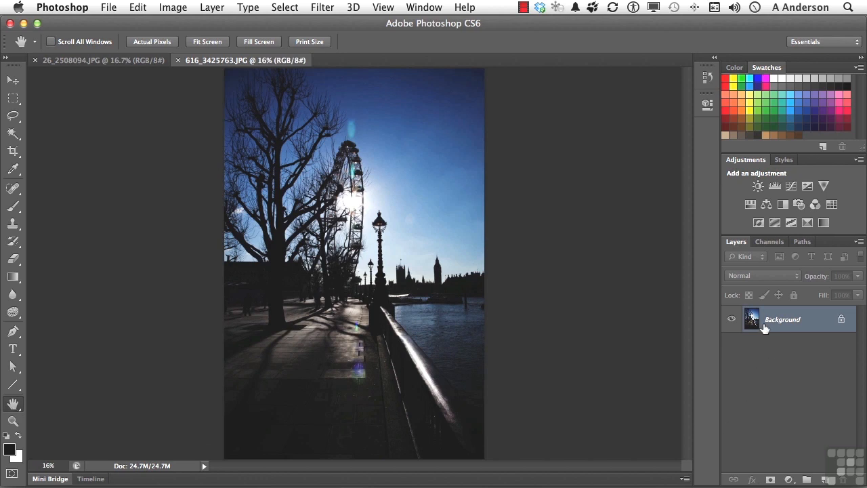
key("super+j")
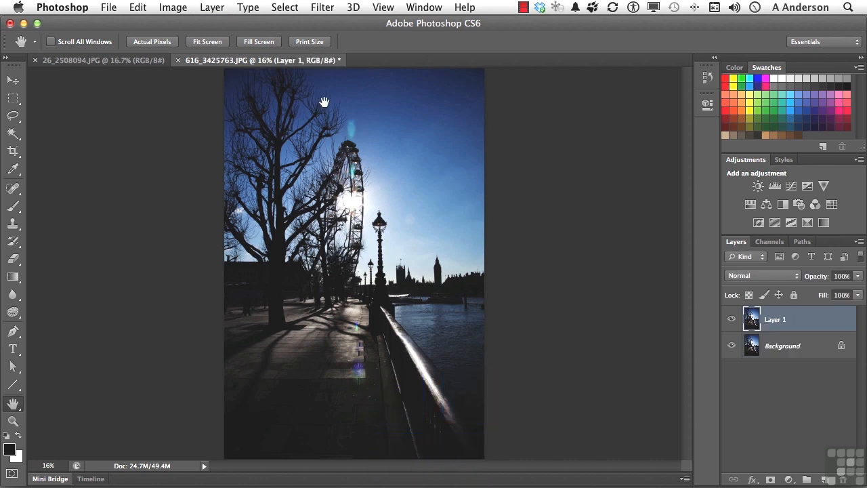
left_click(318, 5)
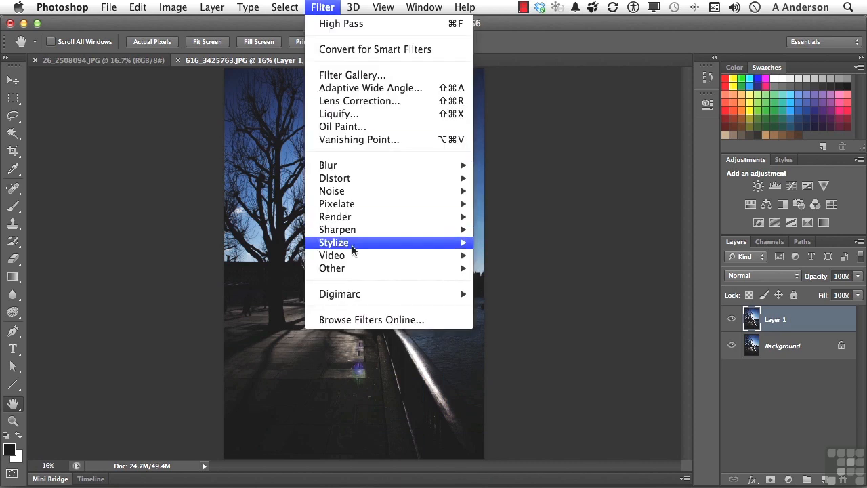
mouse_move(351, 274)
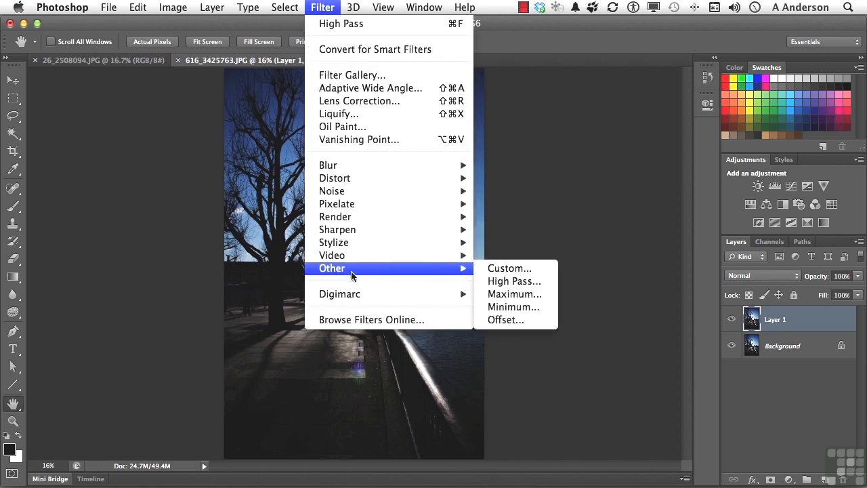
left_click(514, 281)
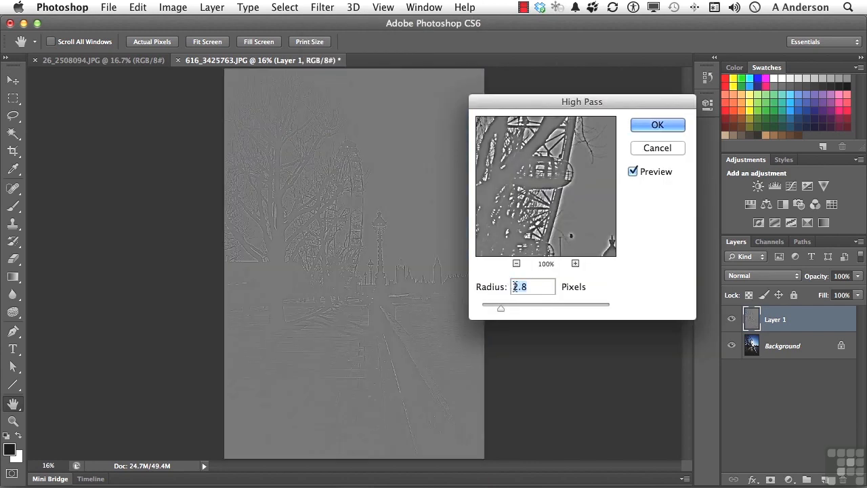
left_click_drag(500, 306, 555, 309)
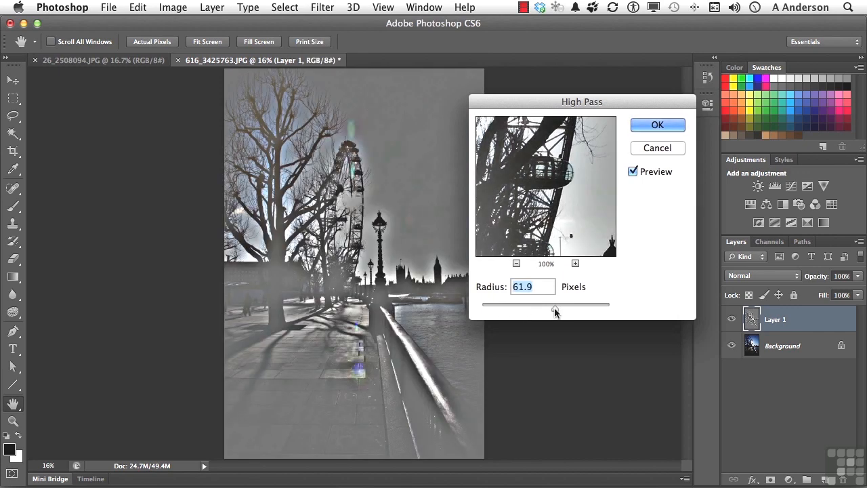
left_click_drag(555, 310, 502, 311)
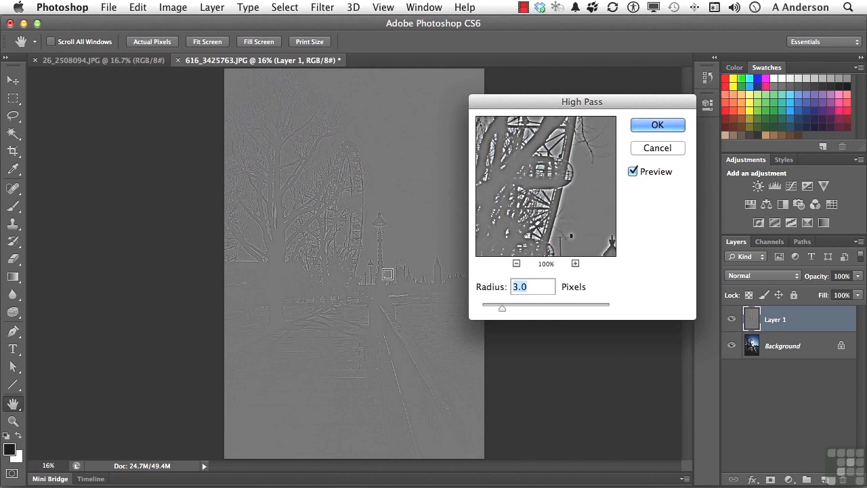
left_click(656, 124)
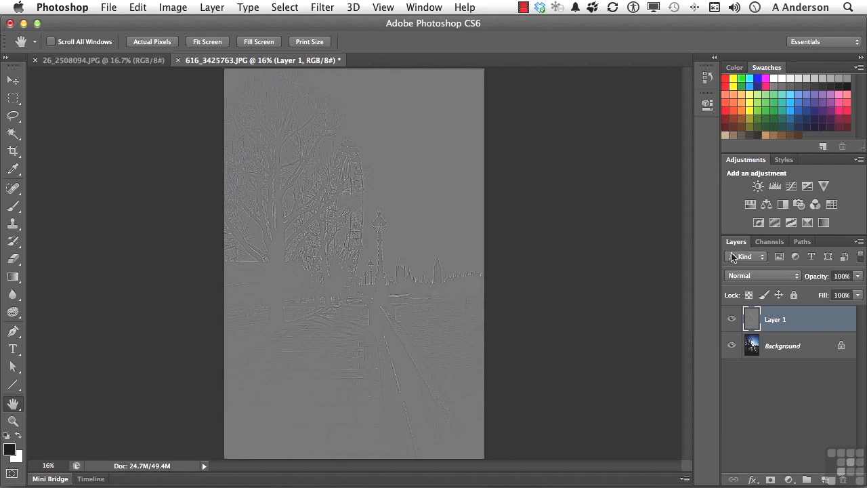
- Float the layer list beside the photo and set Layer 1's blend mode to Hard Light
left_click_drag(732, 243, 534, 99)
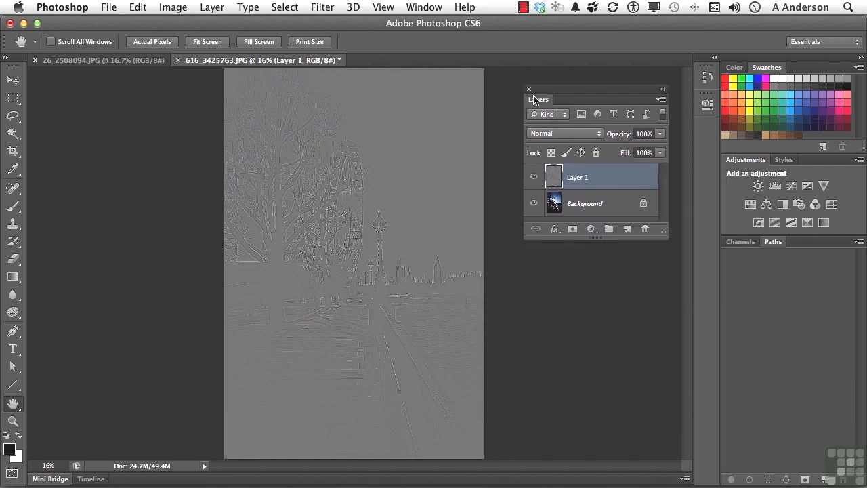
left_click(559, 134)
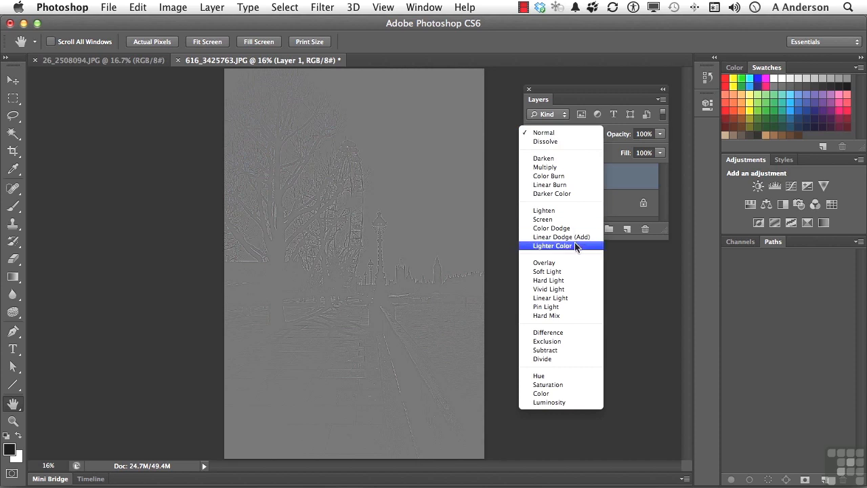
left_click(568, 282)
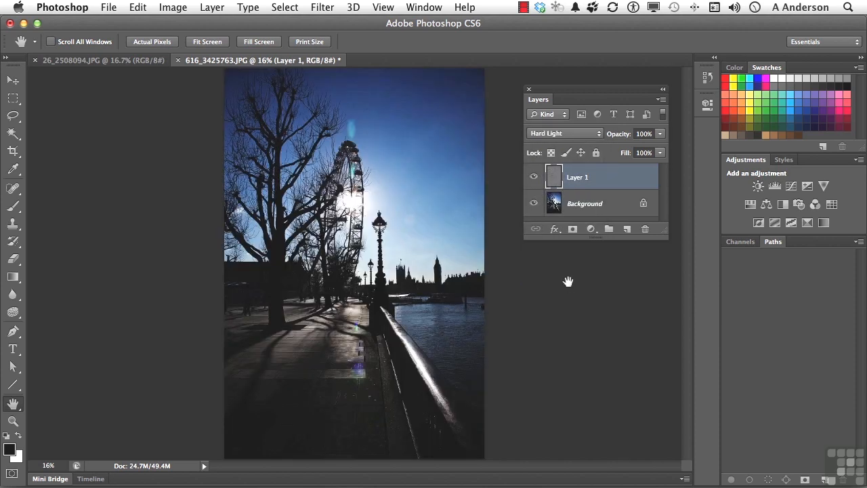
- Compare the photo with and without the High Pass layer, both at full view and at 100% magnification
left_click(534, 177)
left_click(533, 177)
left_click(534, 177)
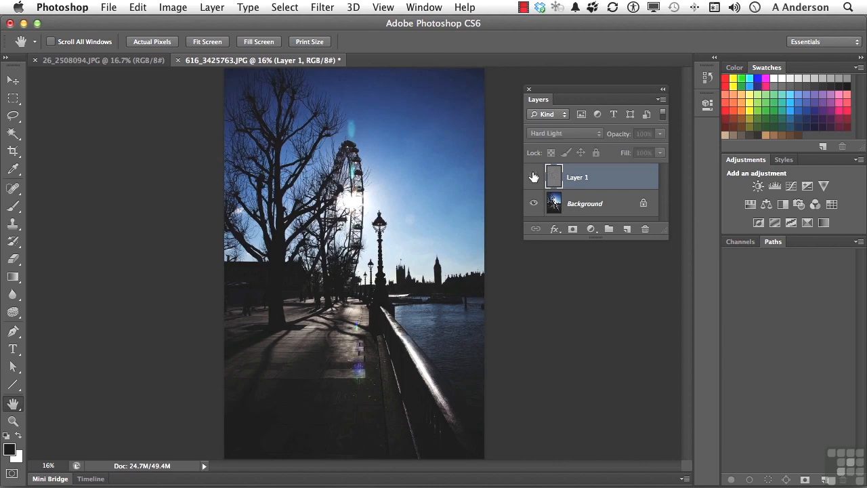
left_click(533, 176)
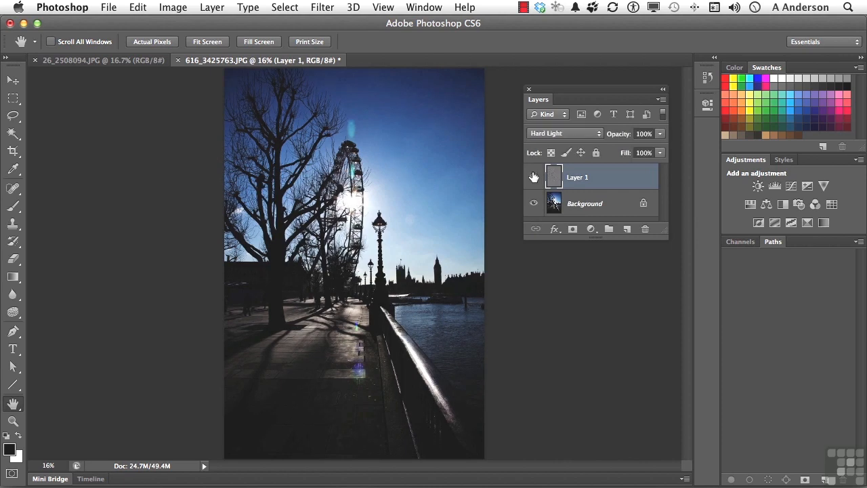
double_click(20, 421)
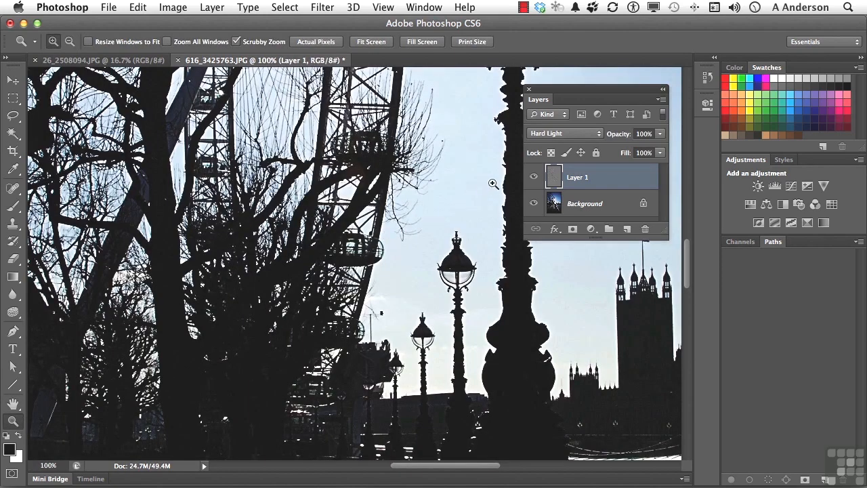
left_click(534, 179)
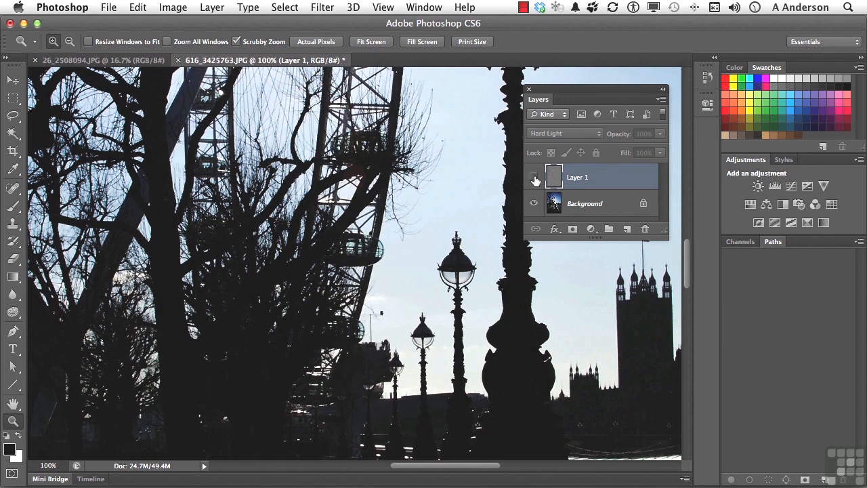
left_click(534, 178)
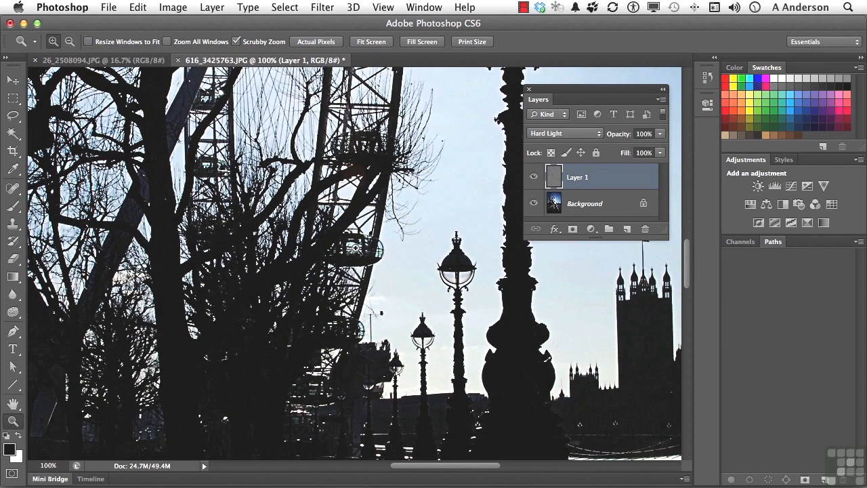
left_click(533, 178)
left_click(534, 177)
double_click(13, 404)
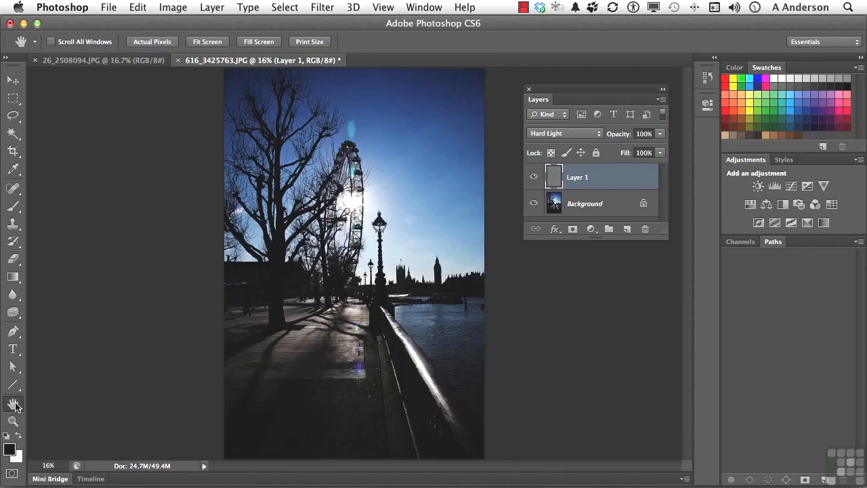
- In 26_2508094.JPG, duplicate the Background layer and apply a High Pass filter with a radius slightly above 3.0 pixels to the copy
left_click(92, 61)
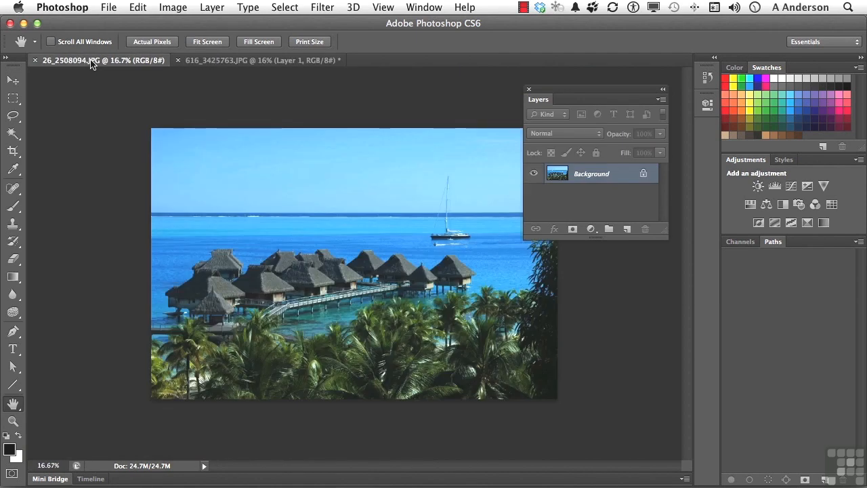
key("super+j")
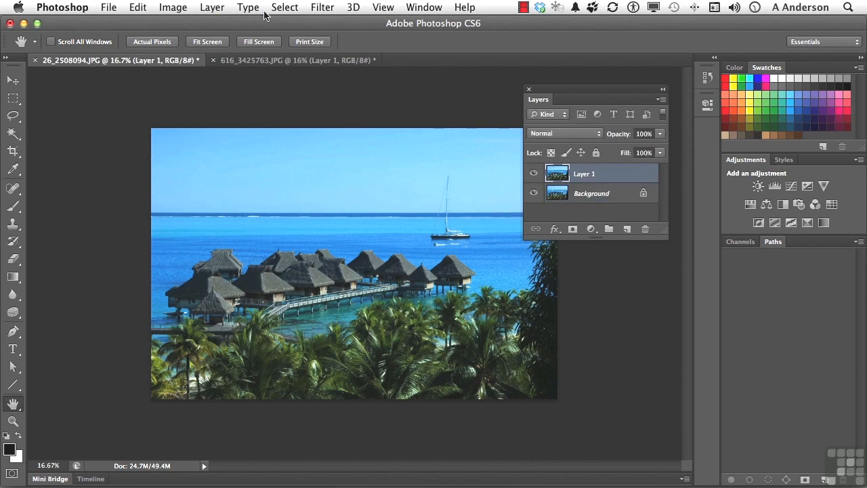
left_click(317, 12)
mouse_move(345, 274)
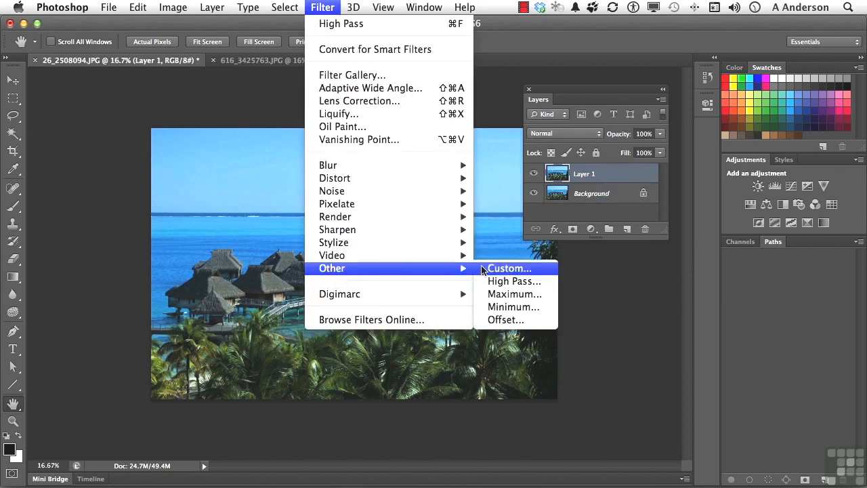
left_click(503, 280)
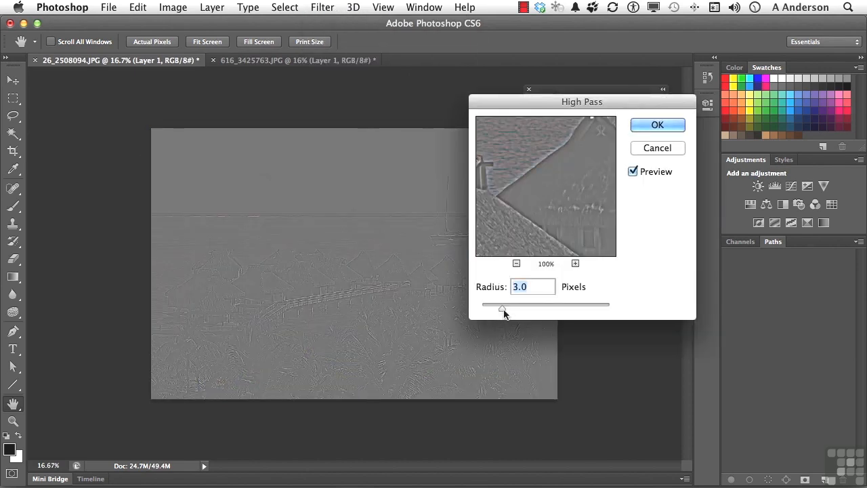
left_click_drag(502, 308, 507, 311)
left_click(647, 126)
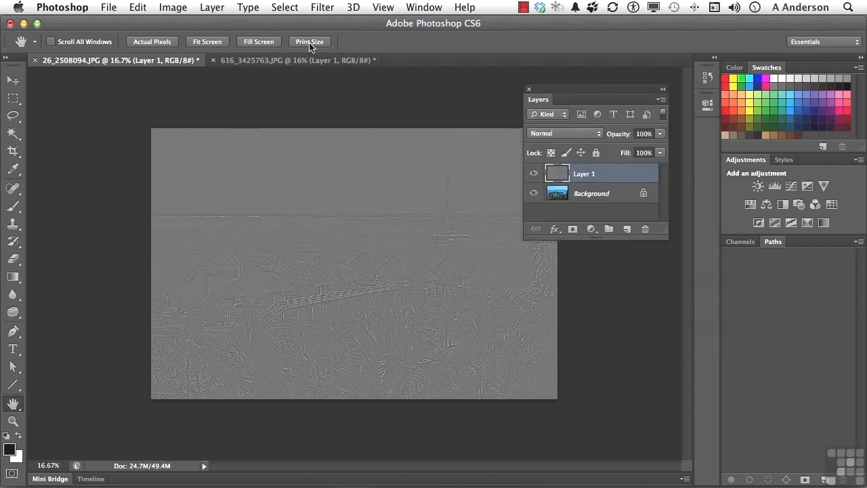
- Apply a Threshold adjustment with a level of 122 to the High Pass layer
left_click(167, 7)
mouse_move(175, 55)
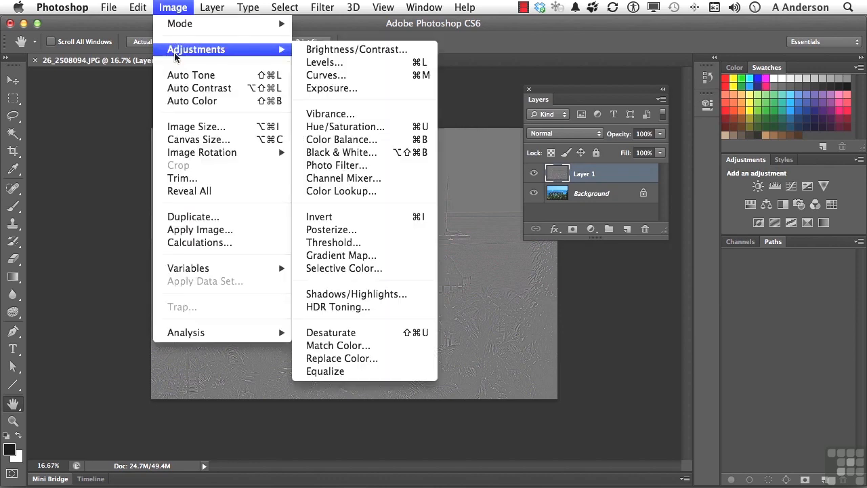
left_click(361, 243)
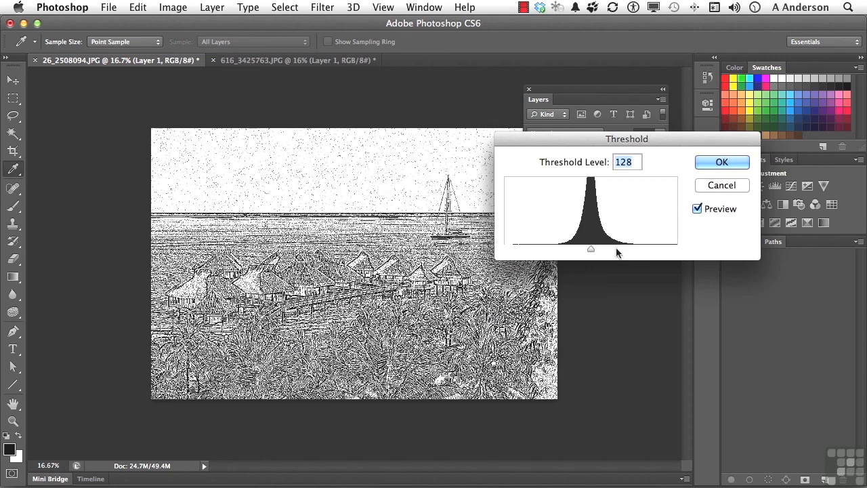
left_click_drag(590, 249, 587, 251)
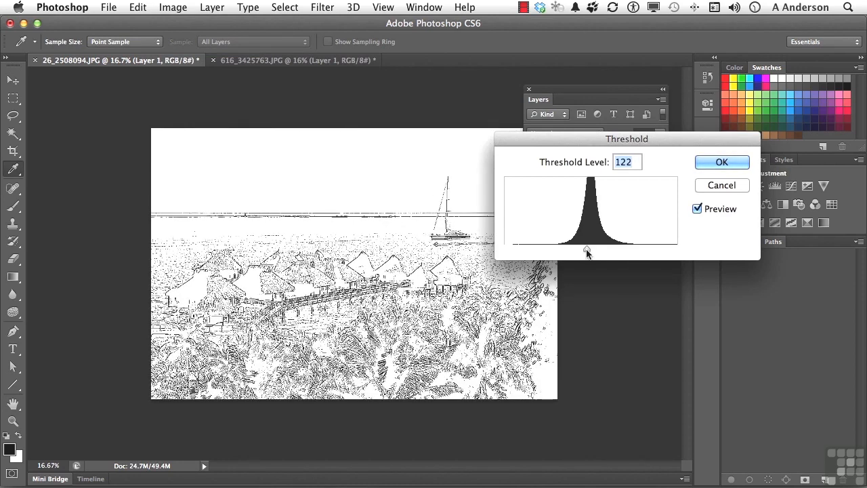
left_click(722, 162)
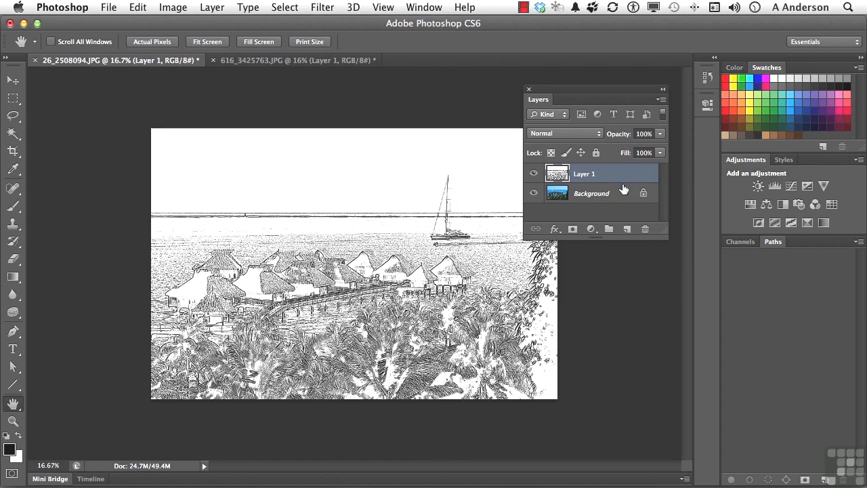
- Add a new layer directly above the Background and fill it with the light brown swatch color
left_click(603, 195)
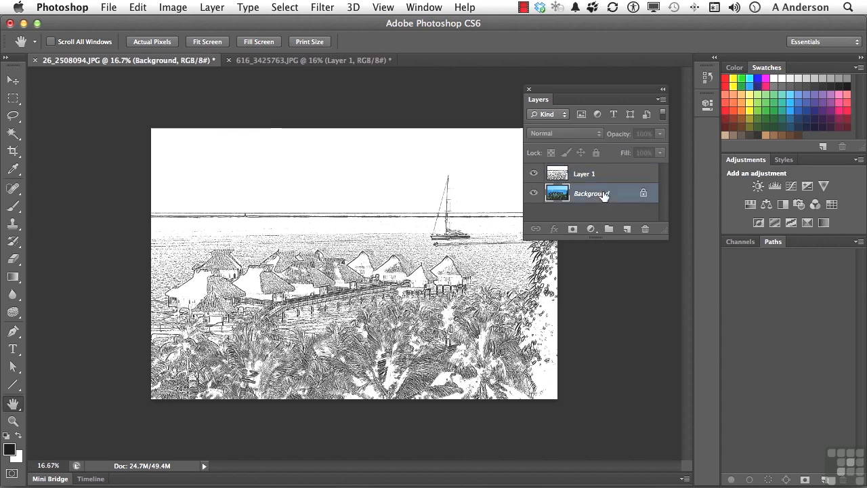
left_click(626, 230)
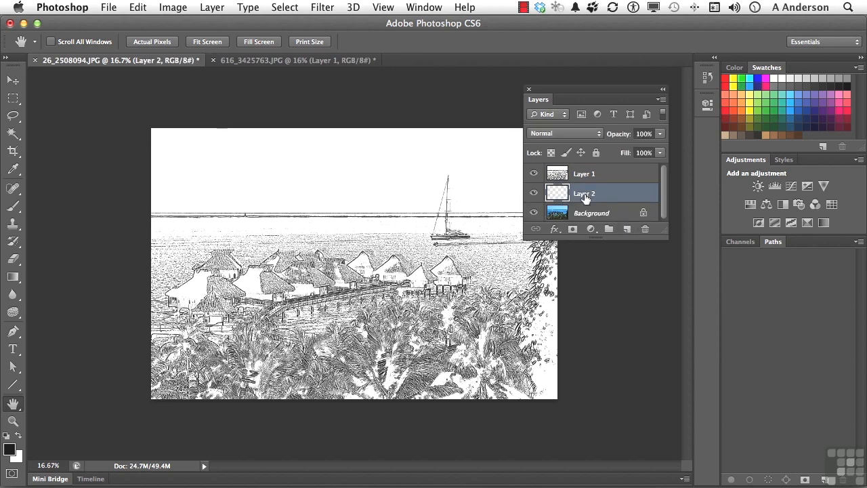
left_click(766, 135)
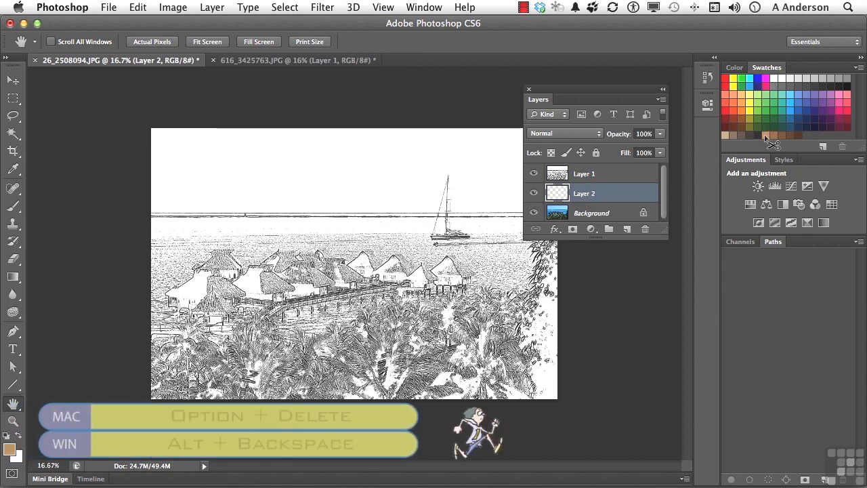
key("alt+BackSpace")
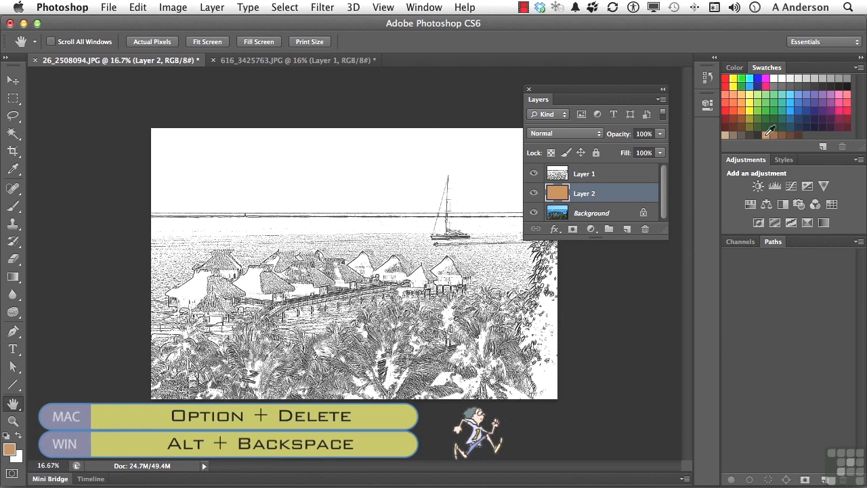
- Set the blend mode of the black-and-white line drawing layer to Multiply
left_click(558, 174)
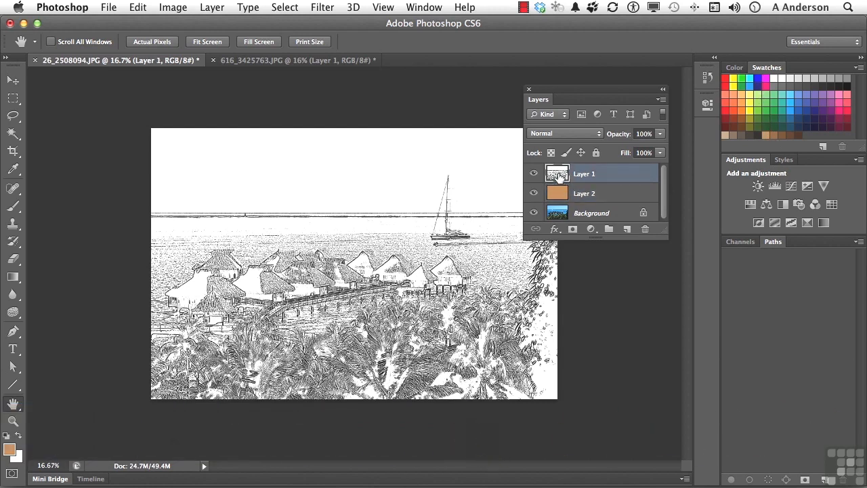
left_click(559, 137)
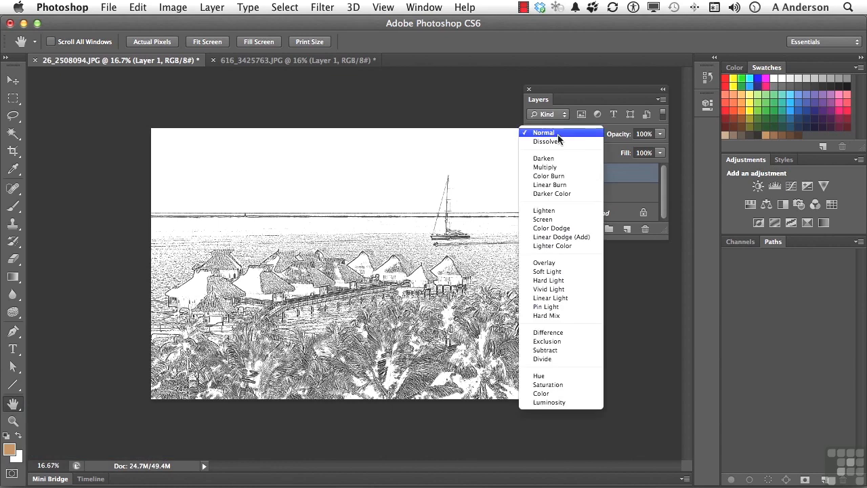
left_click(560, 167)
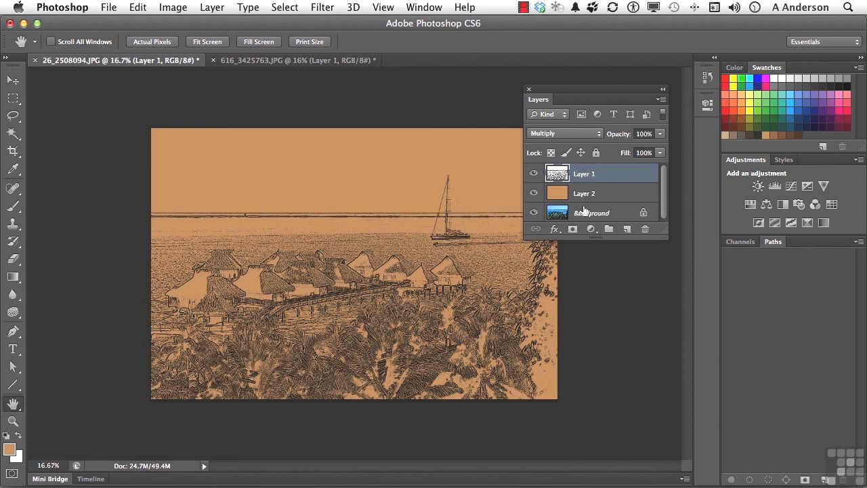
- Add a new layer directly above the Background and fill it with white
left_click(585, 218)
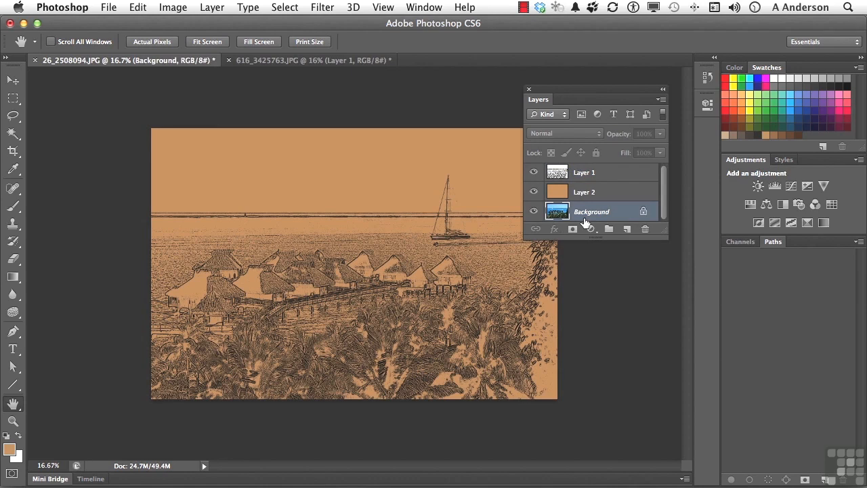
left_click(626, 229)
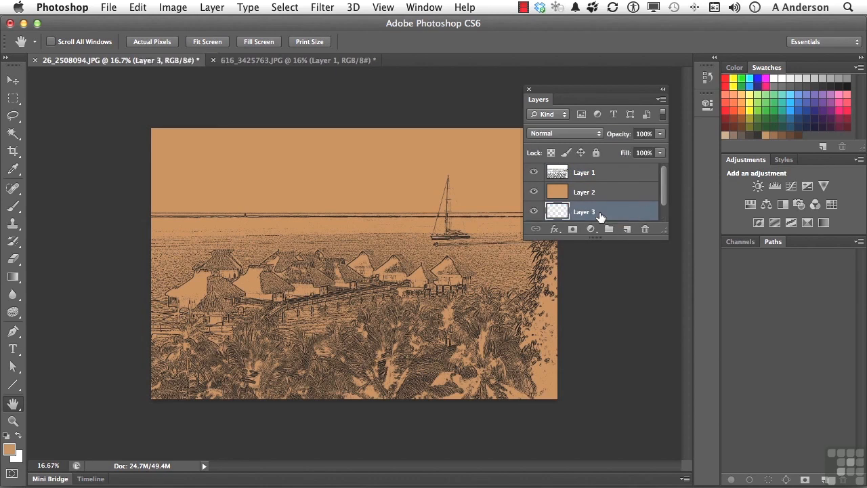
key("super+BackSpace")
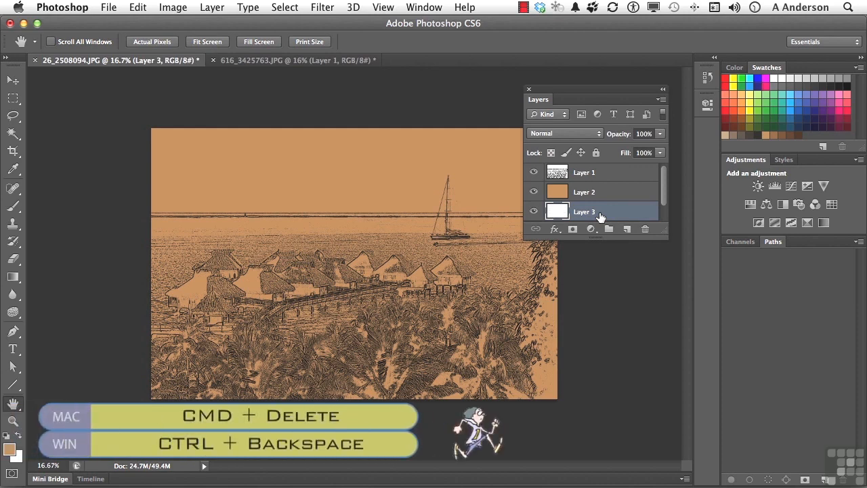
- Lower the opacity of the brown fill layer, Layer 2, to 73%
left_click(585, 192)
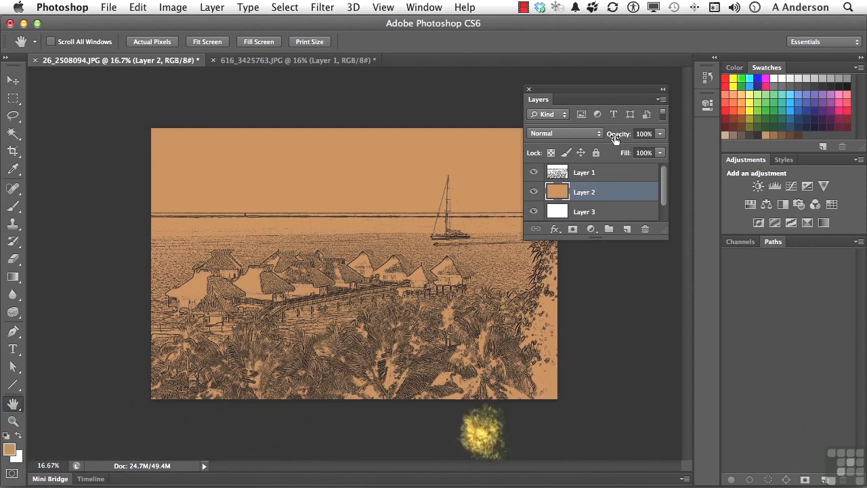
left_click_drag(611, 139, 597, 140)
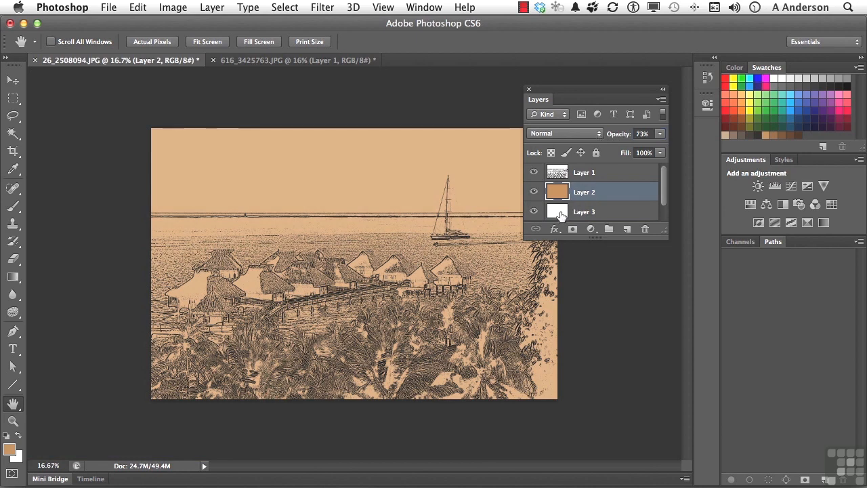
- Hide the white layer and show it again to compare its effect on the drawing
scroll(559, 211, "down", 1)
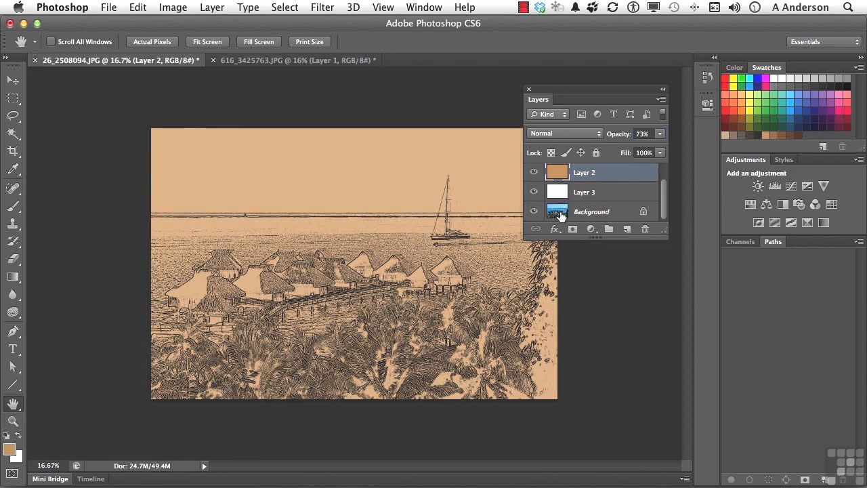
left_click(532, 193)
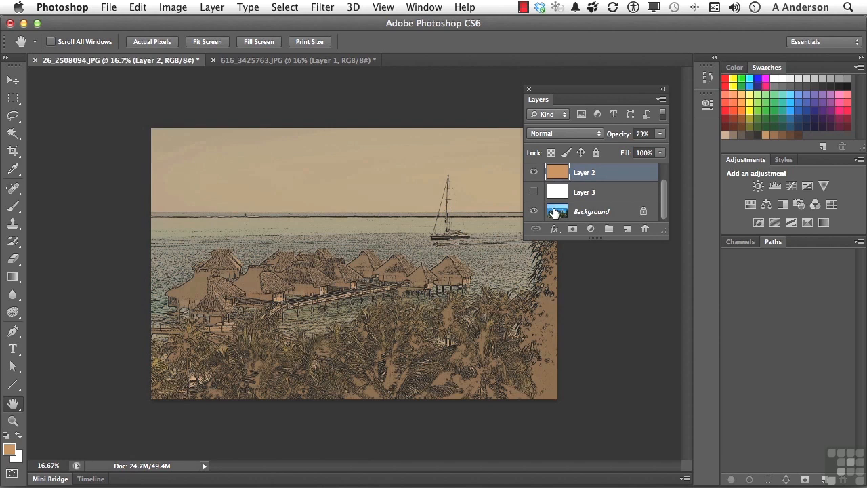
left_click(533, 193)
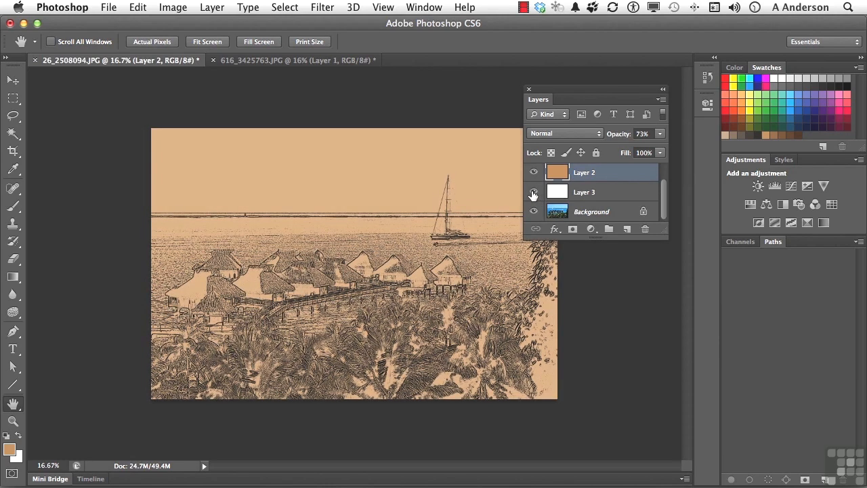
scroll(533, 194, "up", 2)
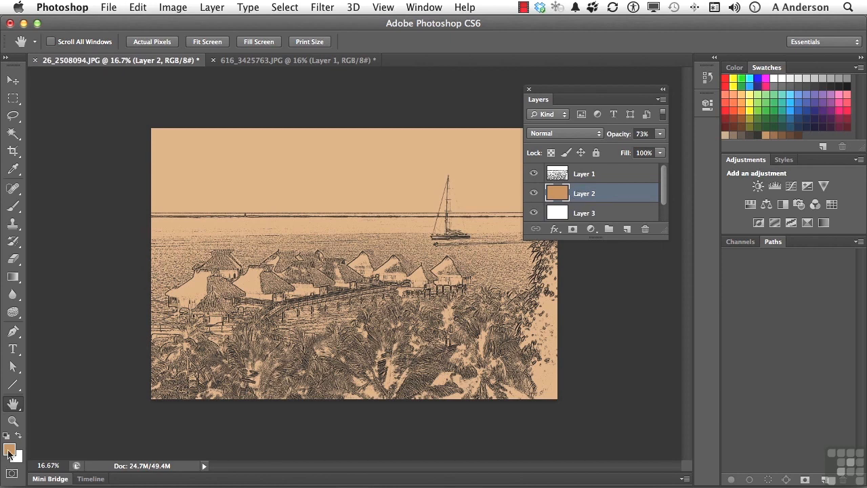
- Set the background color to light blue and apply a linear gradient to Layer 2, with blue sky blending down into brown
left_click(796, 100, "super")
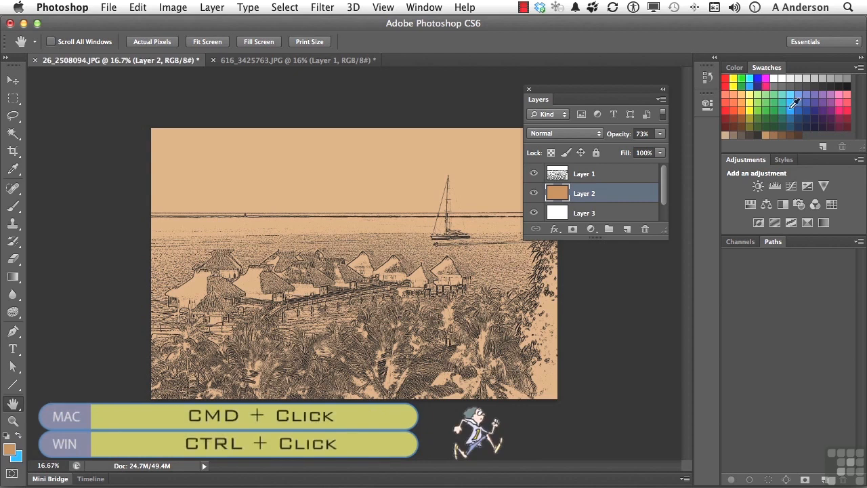
left_click(12, 278)
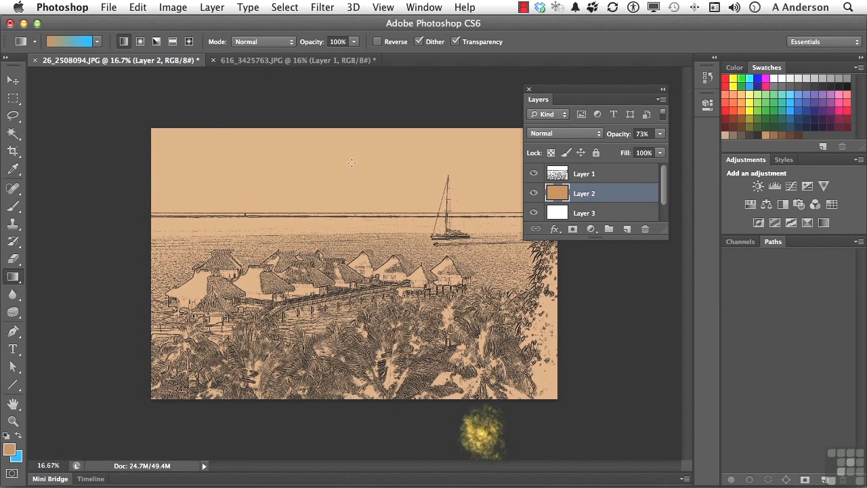
mouse_move(352, 156)
left_mouse_down()
mouse_move(358, 277)
mouse_move(357, 167)
left_mouse_up()
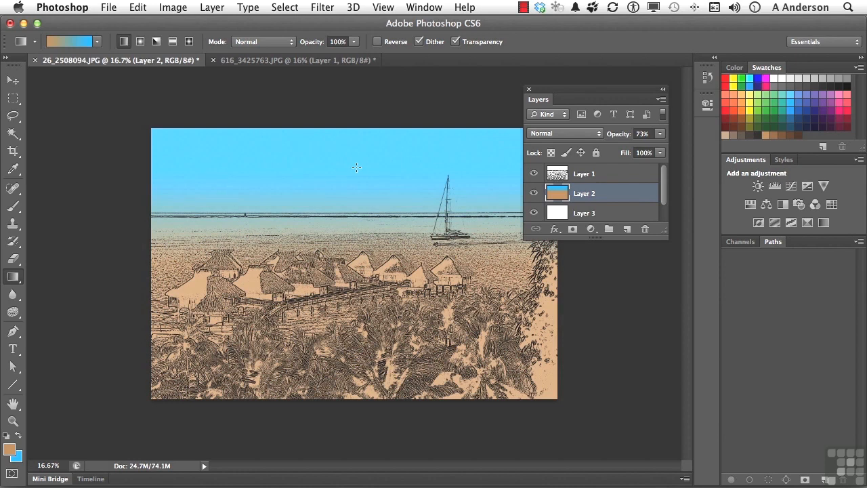